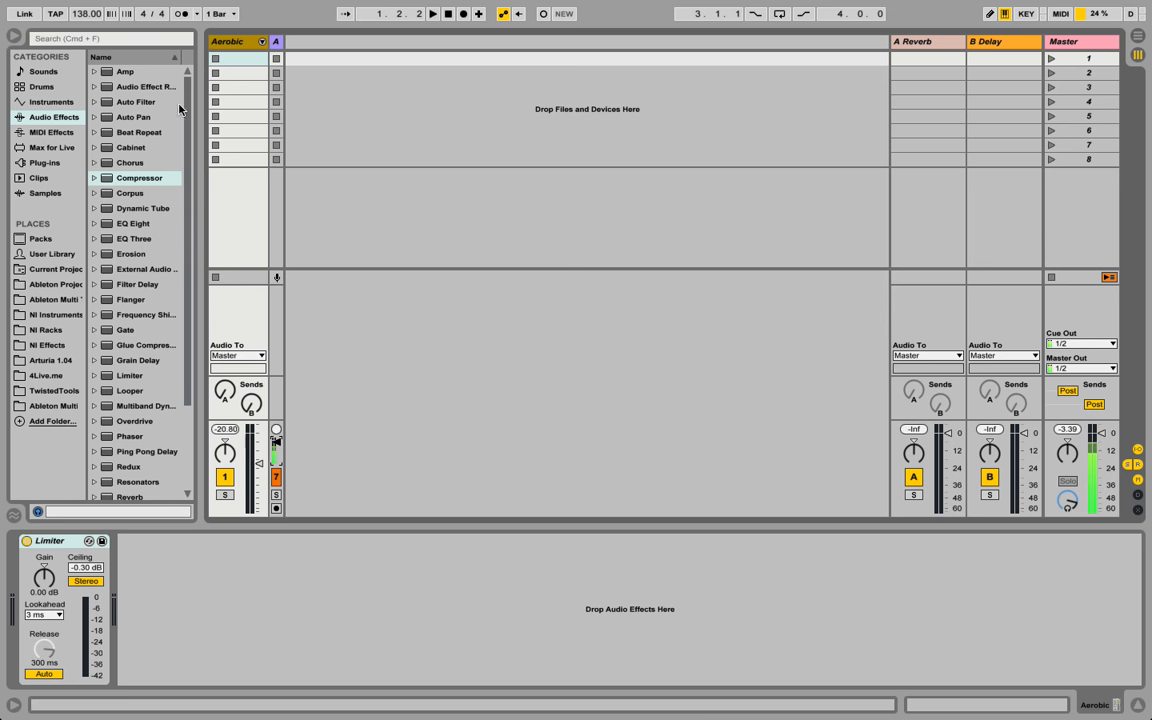
Unfold the Aerobic group to show its tracks, briefly audition the set, and fold the group again.
{"action": "left_click", "coordinate": [262, 41]}
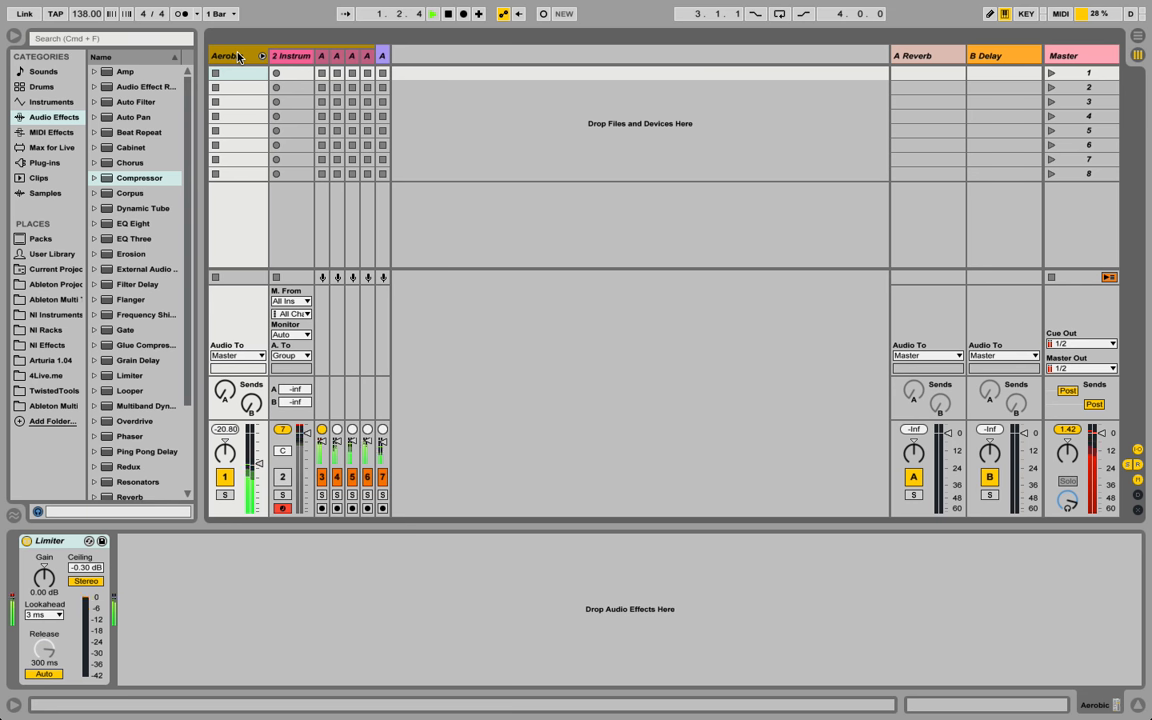
{"action": "key", "text": "space"}
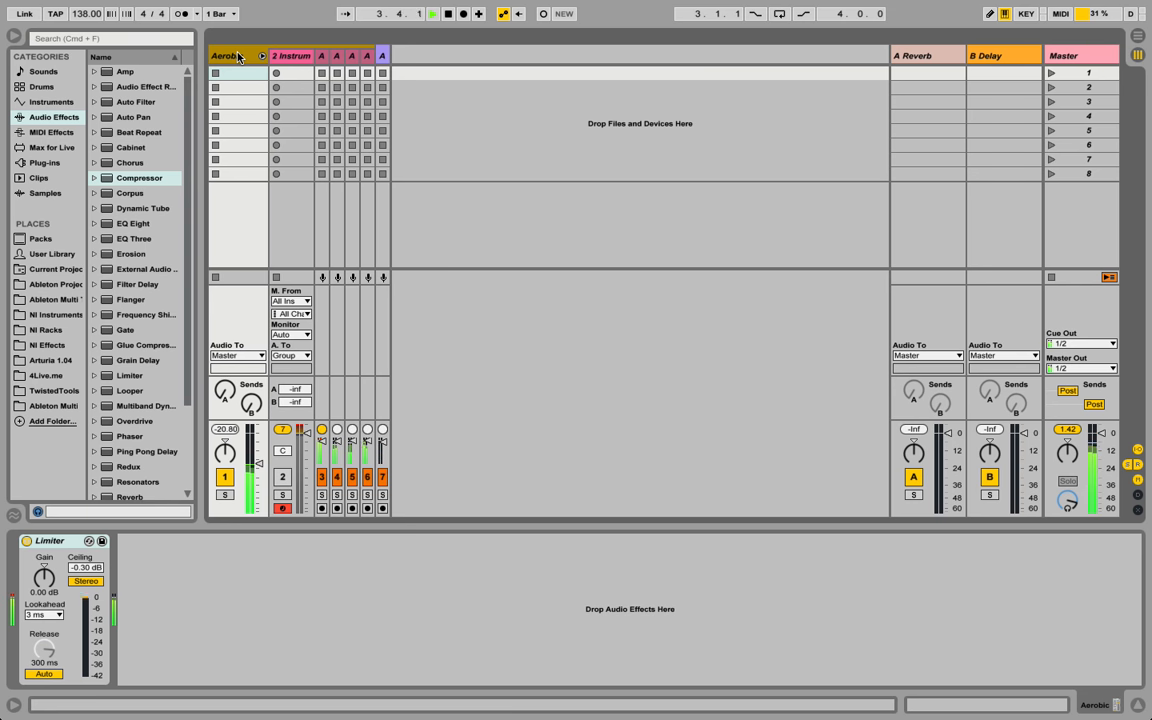
{"action": "key", "text": "space"}
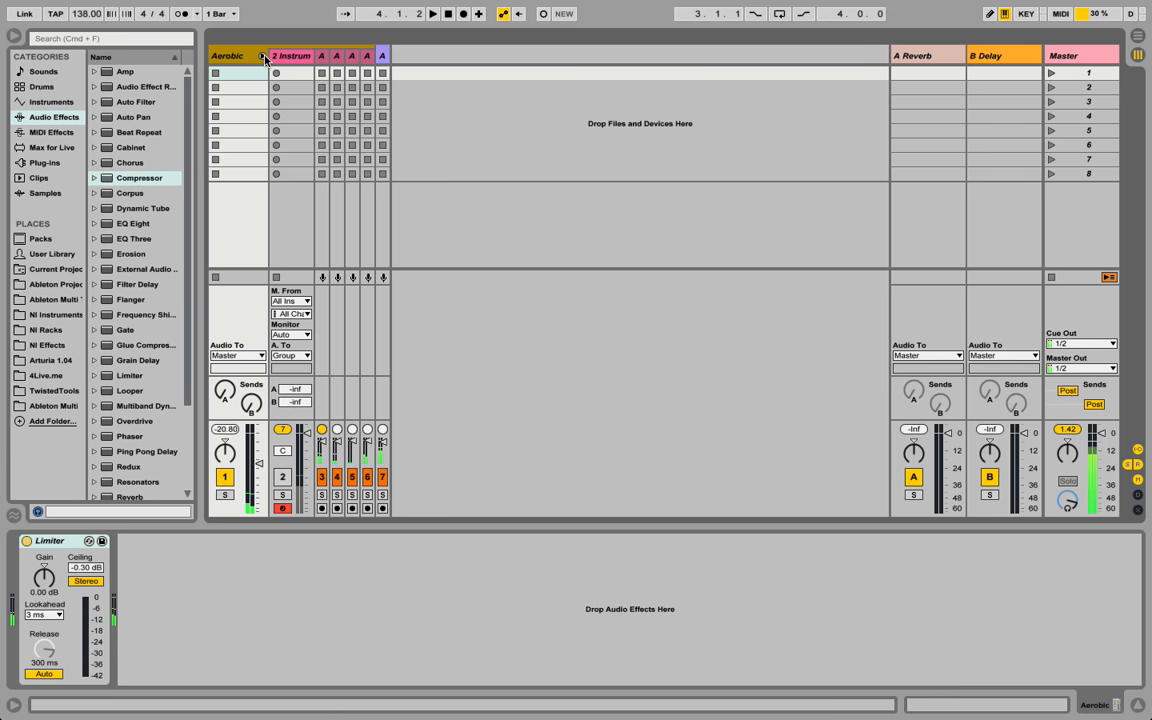
{"action": "left_click", "coordinate": [263, 55]}
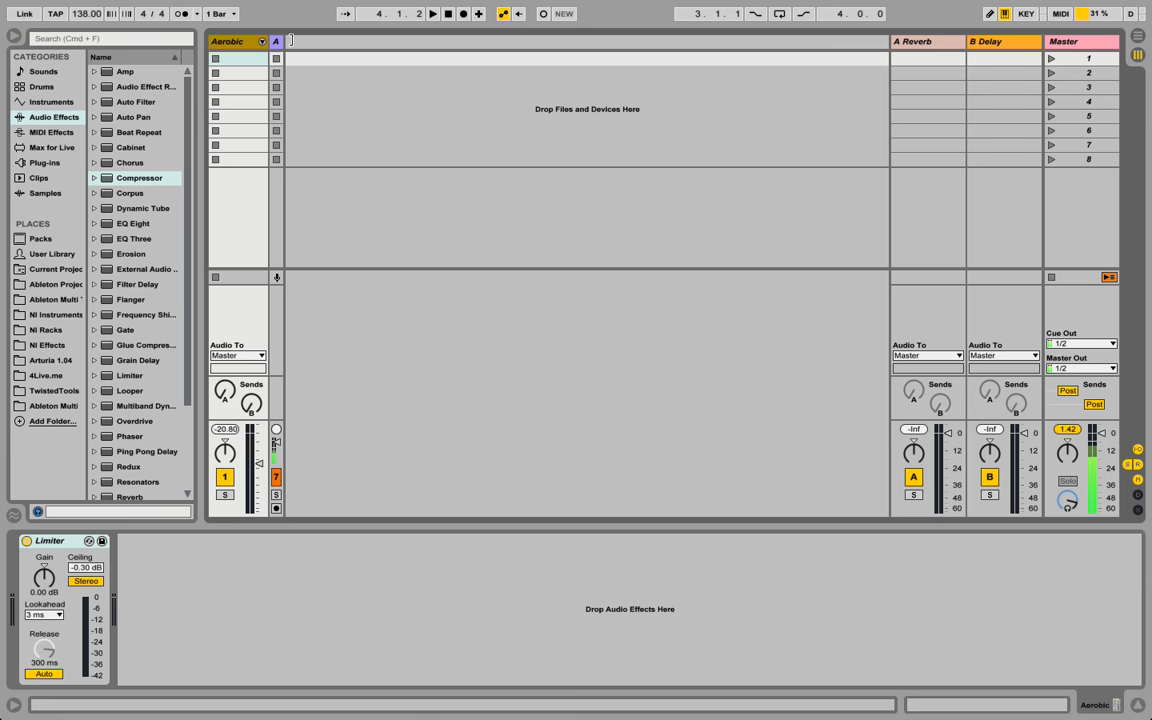
{"action": "left_click", "coordinate": [264, 42]}
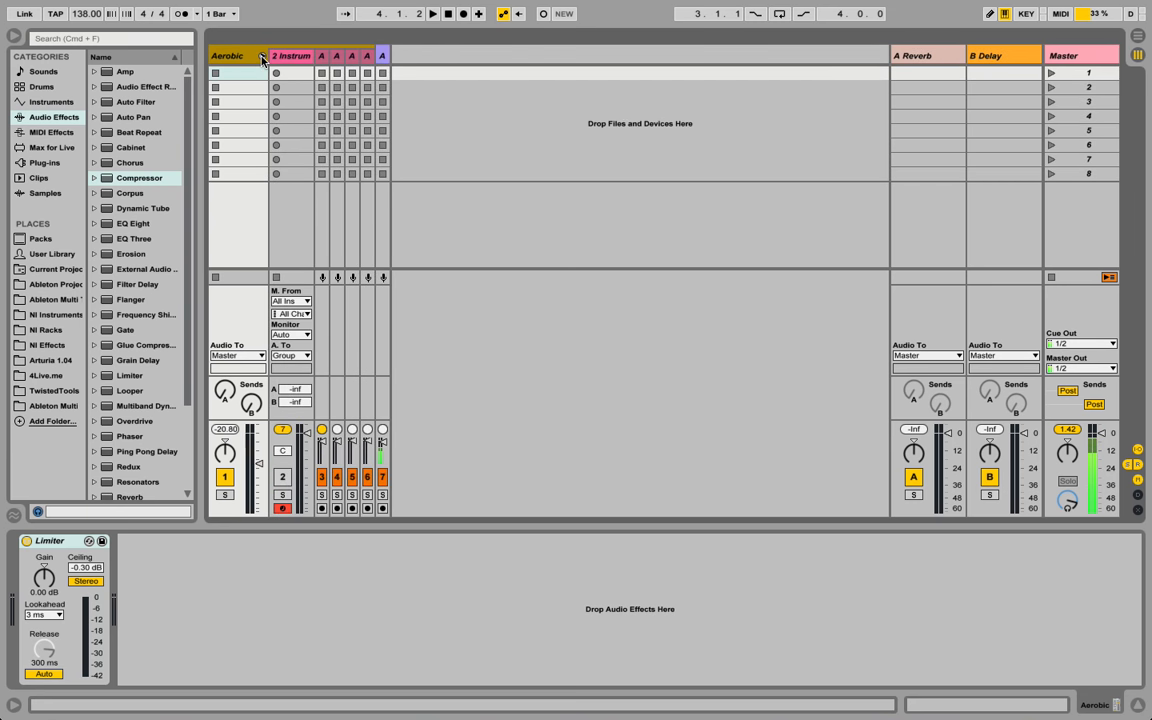
{"action": "left_click", "coordinate": [262, 58]}
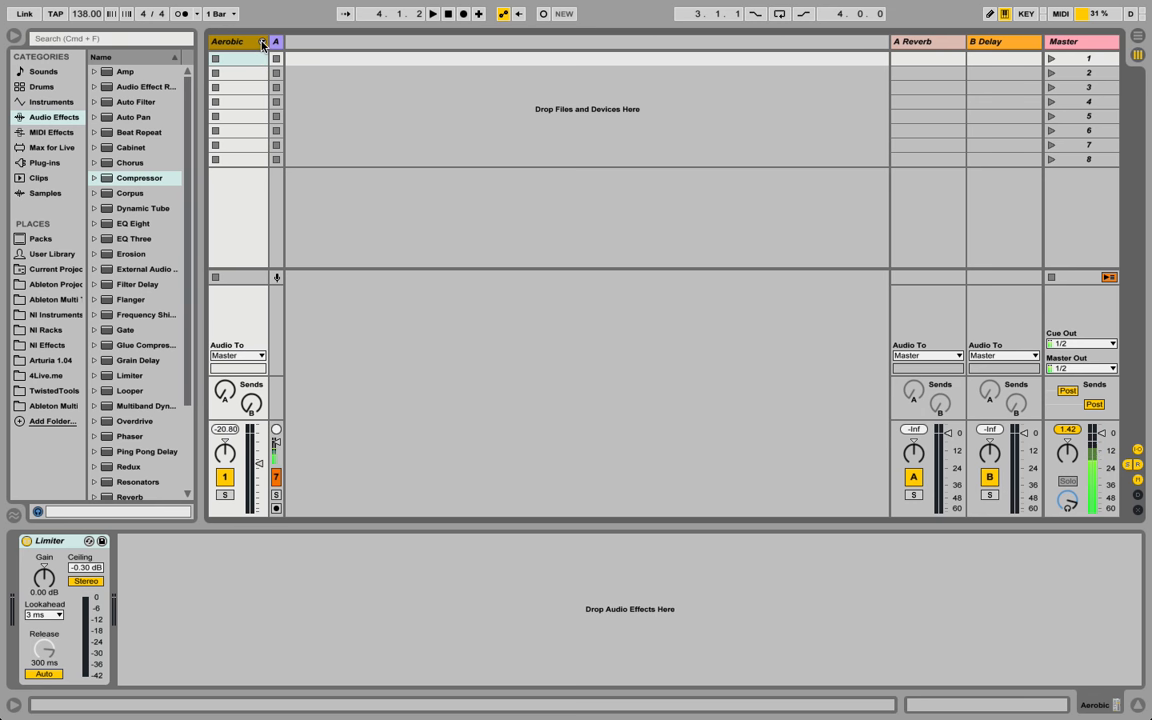
{"action": "left_click", "coordinate": [262, 44]}
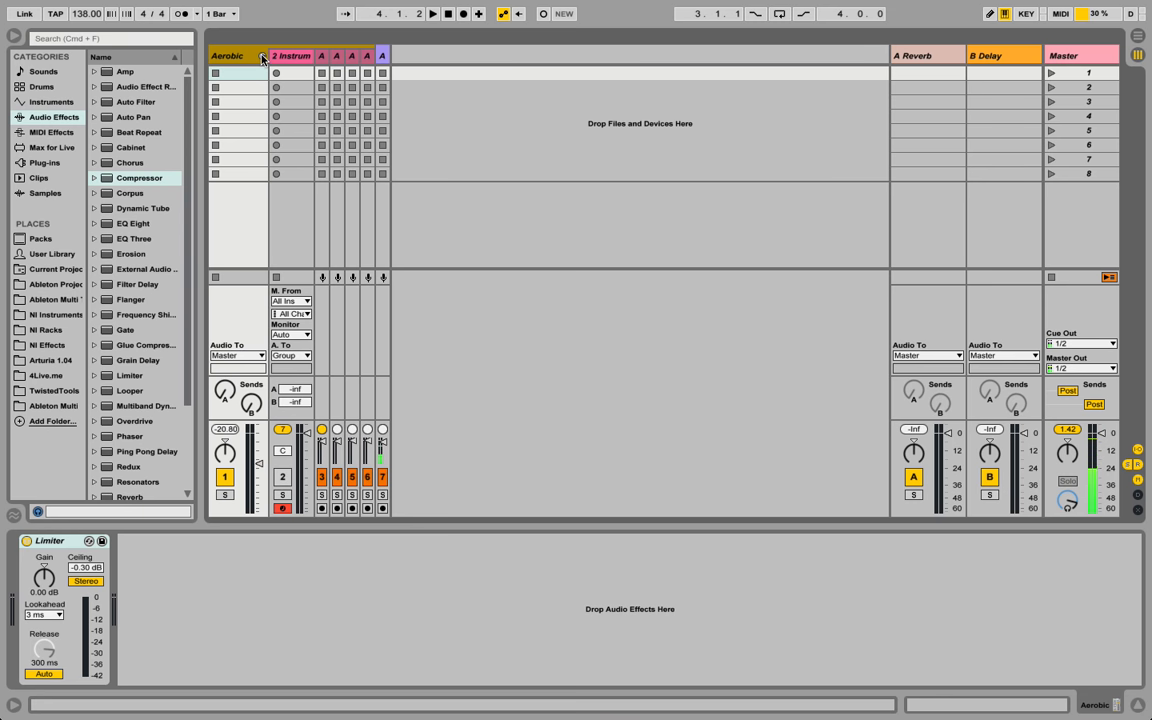
{"action": "left_click", "coordinate": [262, 57]}
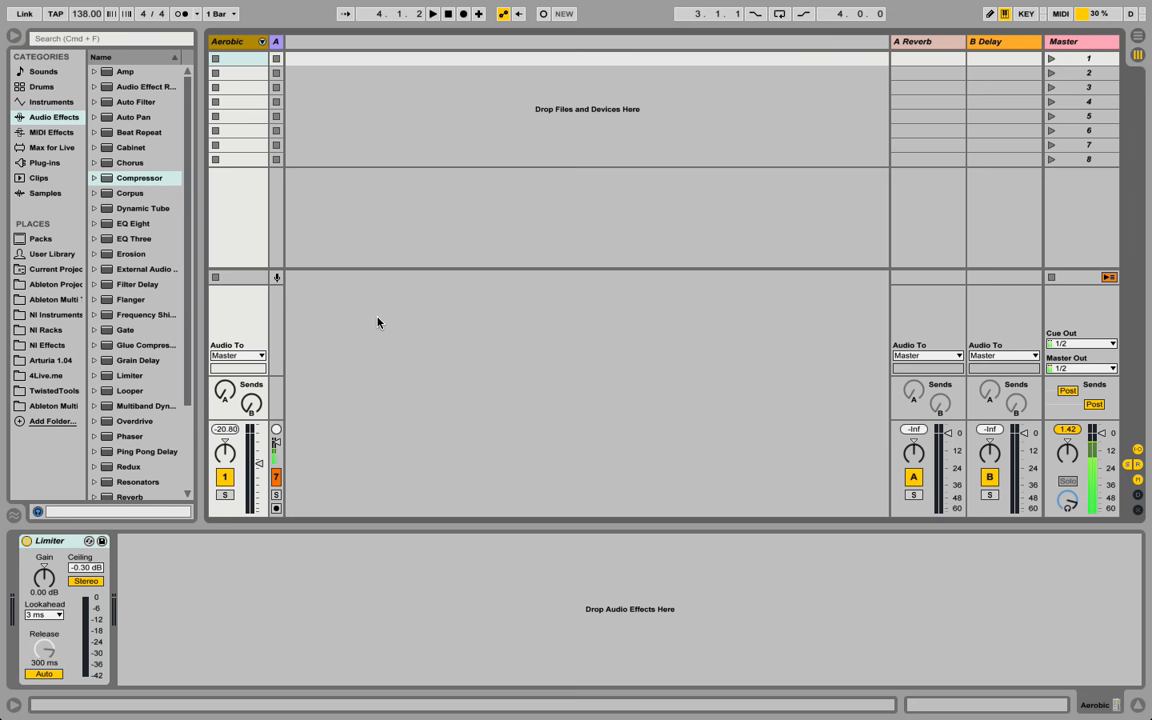
Save the Live Set as Aerobic in the Ableton Multi folder on the Desktop.
{"action": "key", "text": "super+s"}
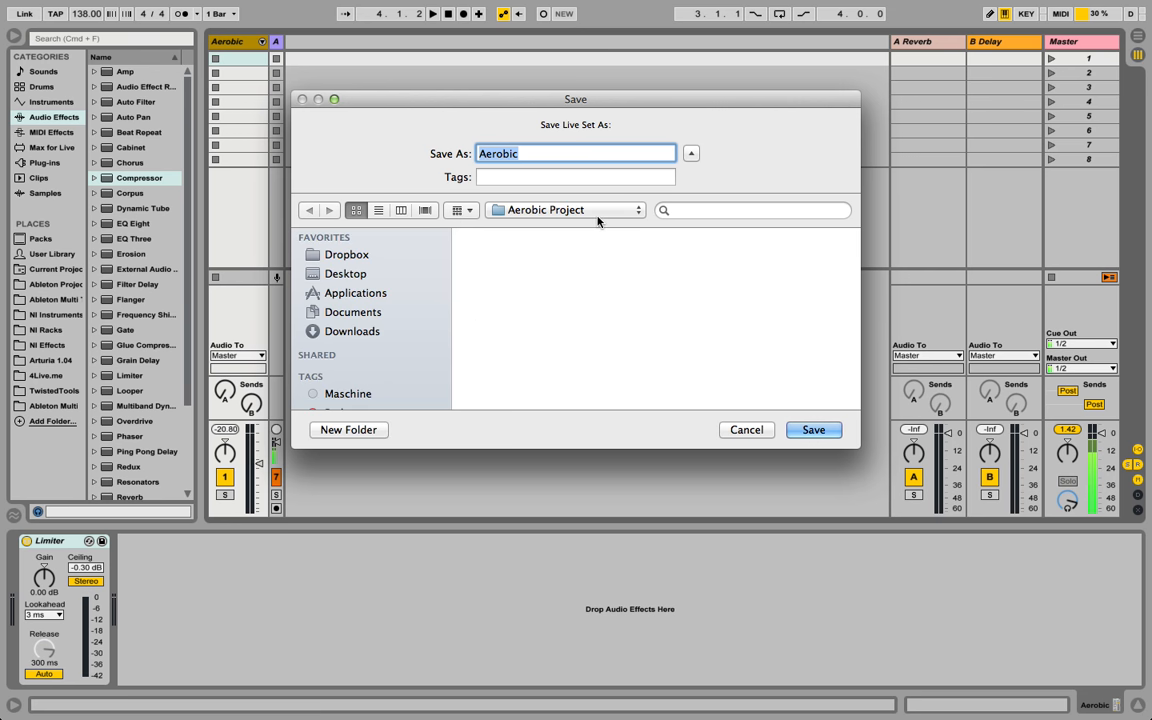
{"action": "left_click", "coordinate": [353, 276]}
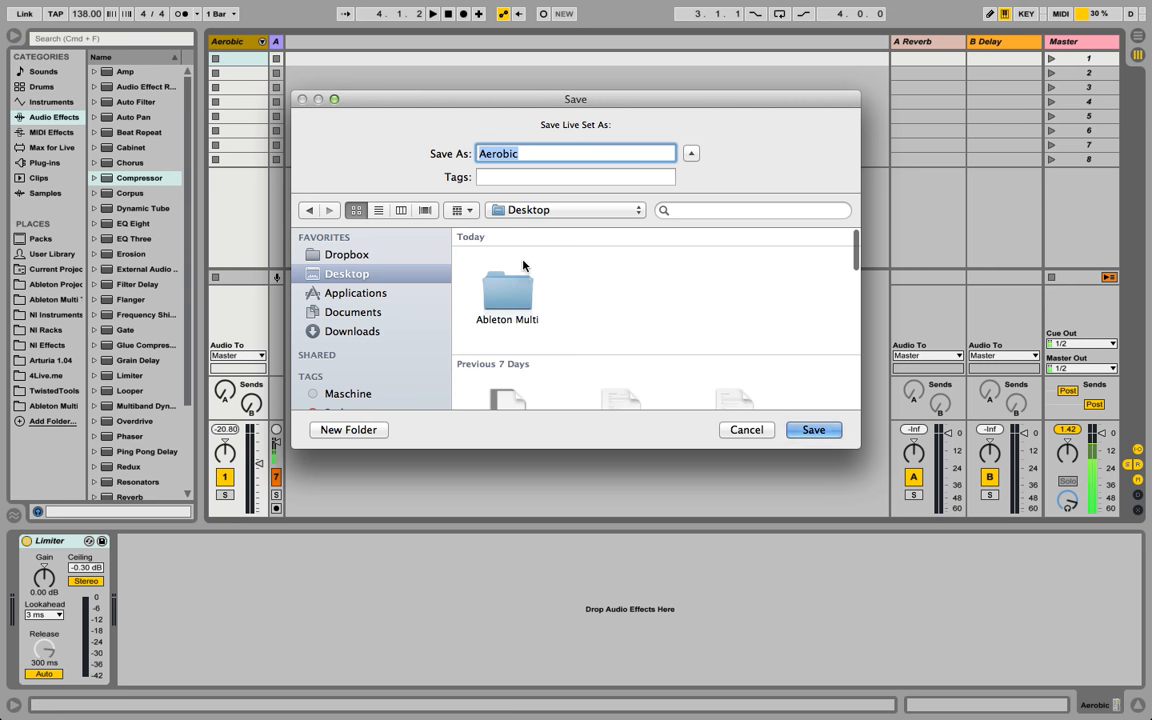
{"action": "left_click", "coordinate": [513, 288]}
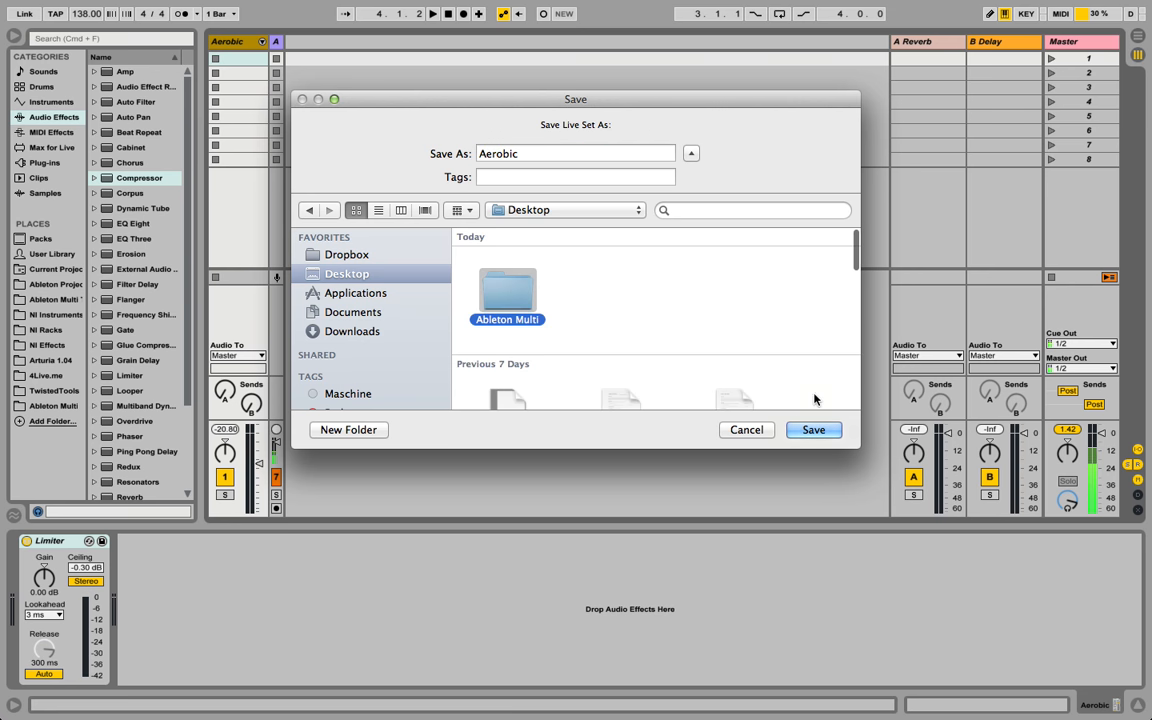
{"action": "left_click", "coordinate": [814, 431]}
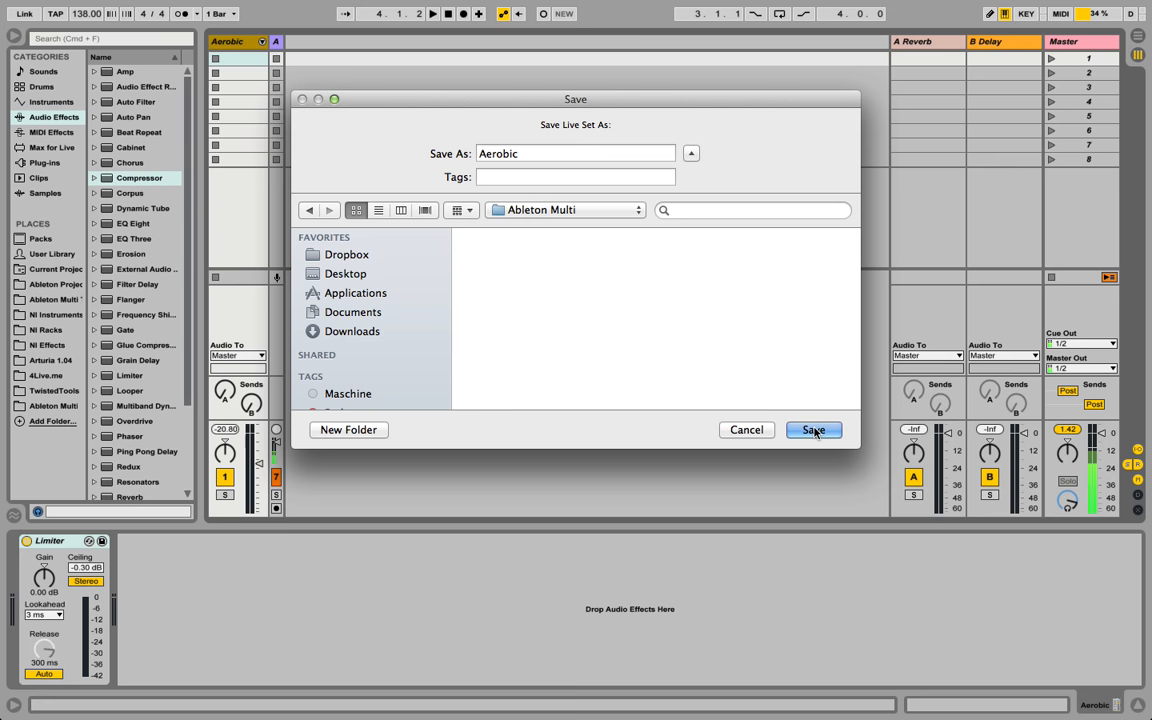
{"action": "left_click", "coordinate": [814, 431]}
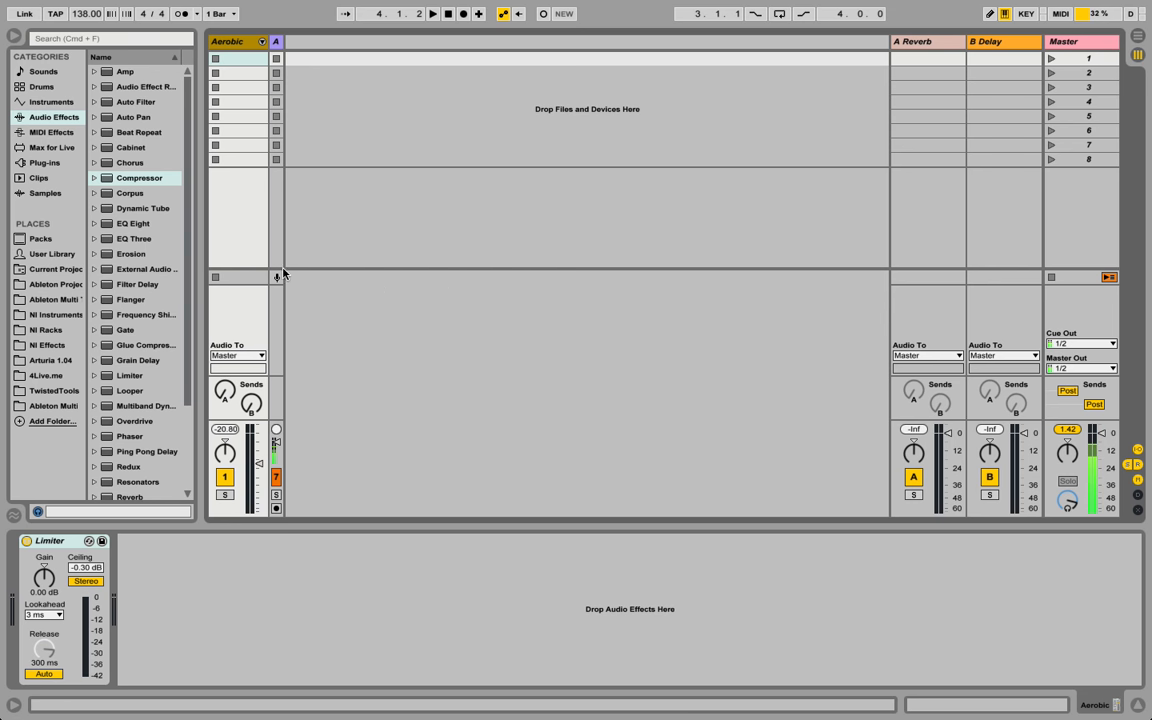
Delete the whole Aerobic group track from the set.
{"action": "left_click", "coordinate": [247, 46]}
{"action": "key", "text": "Delete"}
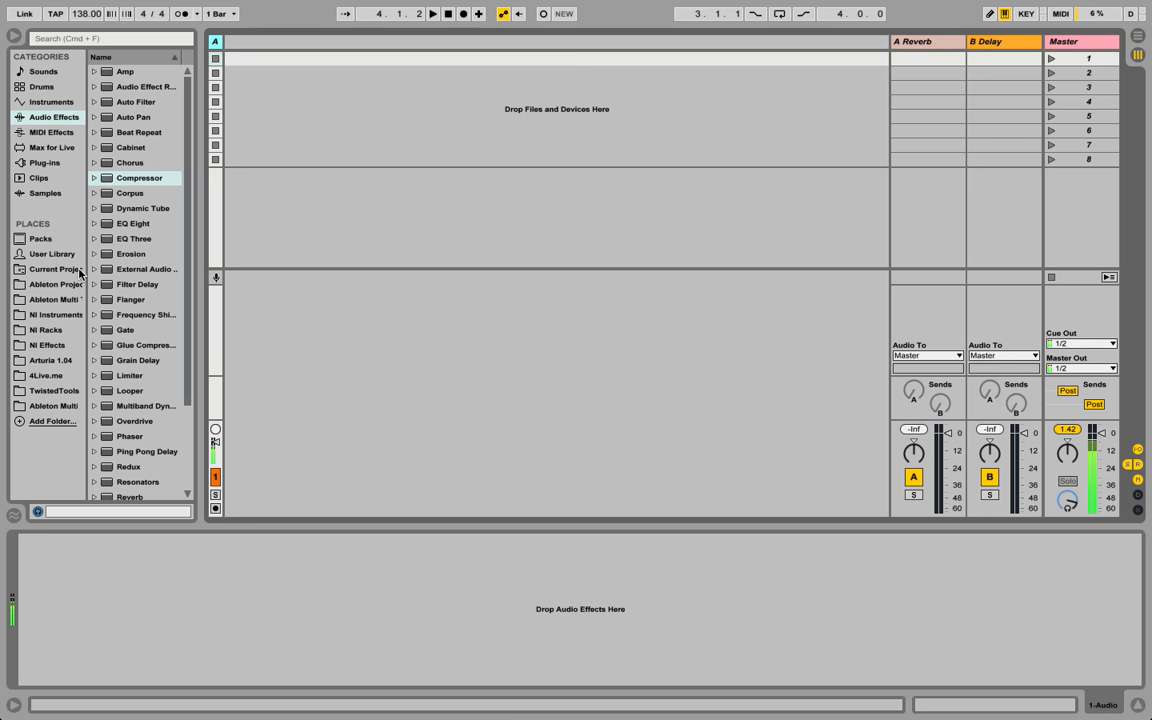
Add an Operator instrument track and a second MIDI track loaded with Simpler.
{"action": "left_click", "coordinate": [56, 103]}
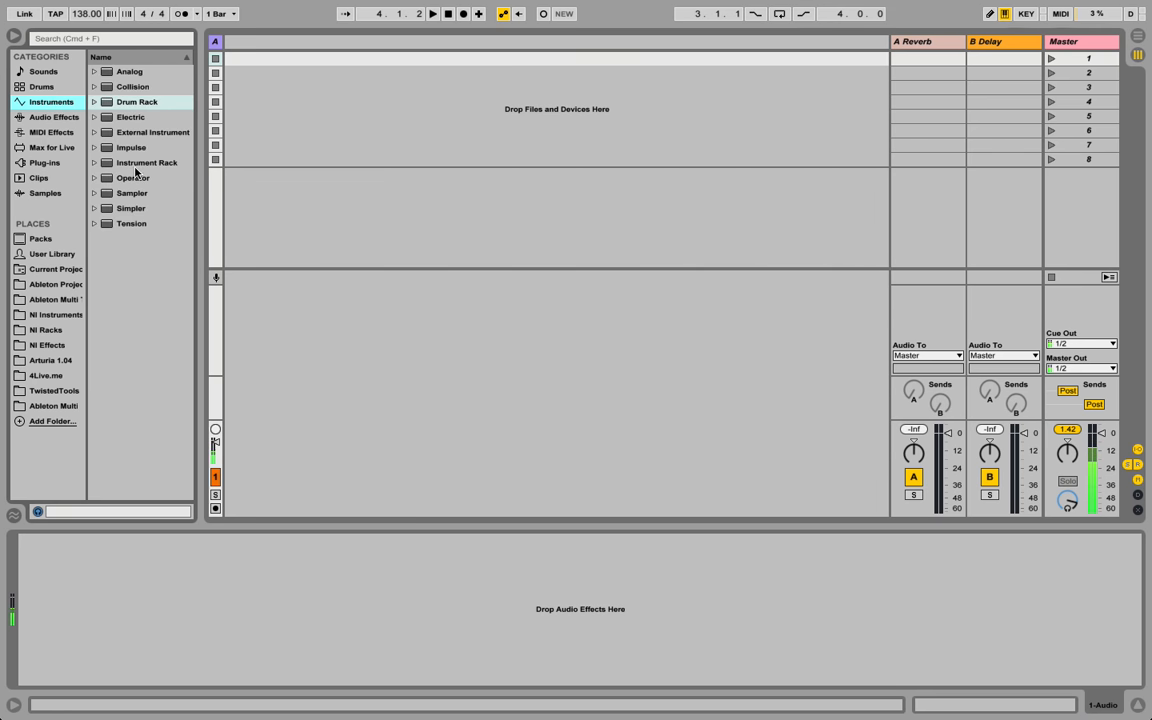
{"action": "left_click", "coordinate": [133, 183]}
{"action": "double_click", "coordinate": [133, 181]}
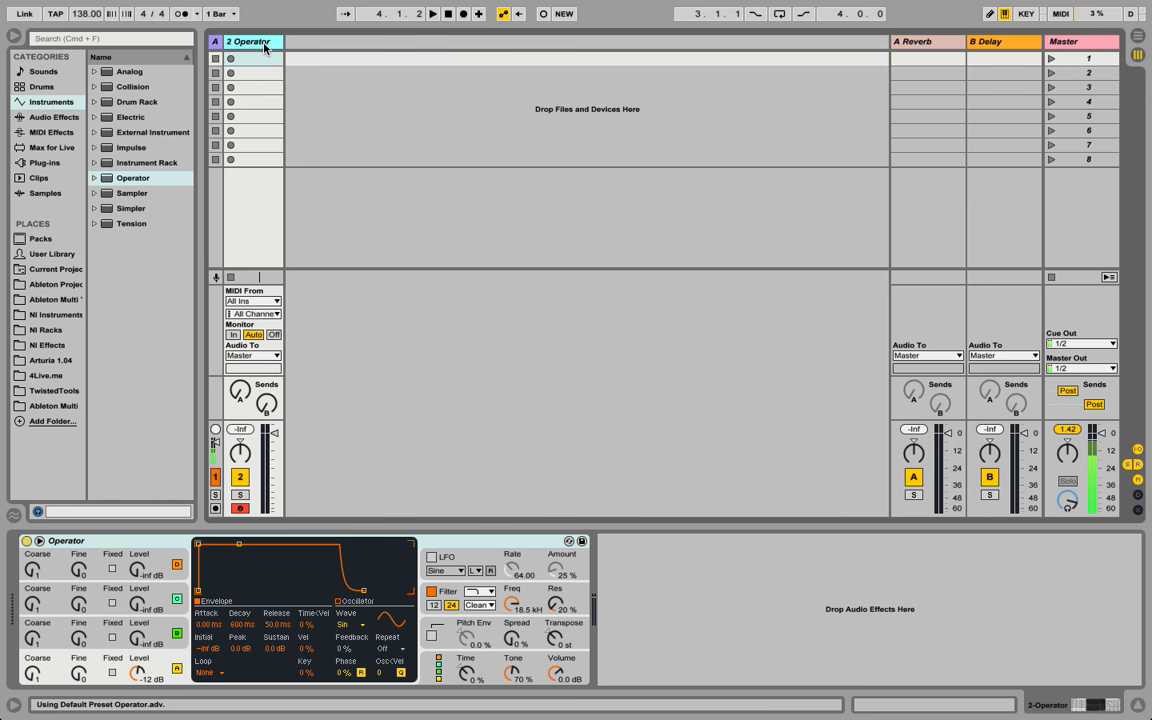
{"action": "key", "text": "ctrl+shift+t"}
{"action": "left_click", "coordinate": [131, 208]}
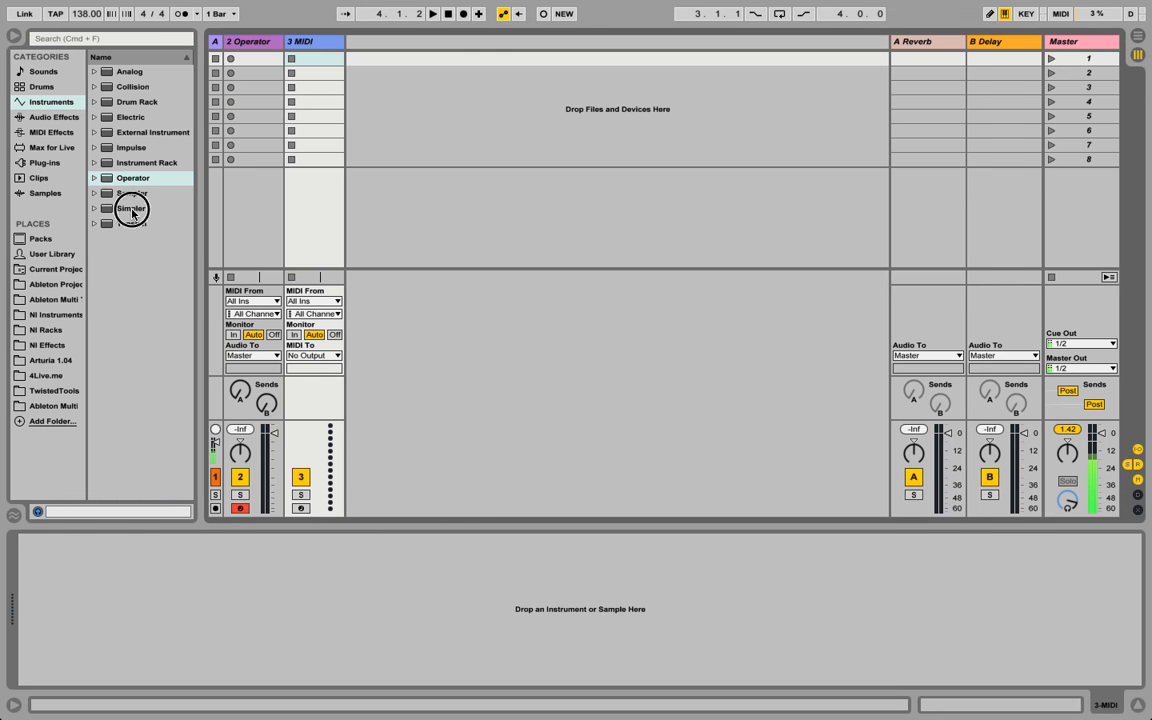
{"action": "double_click", "coordinate": [131, 208]}
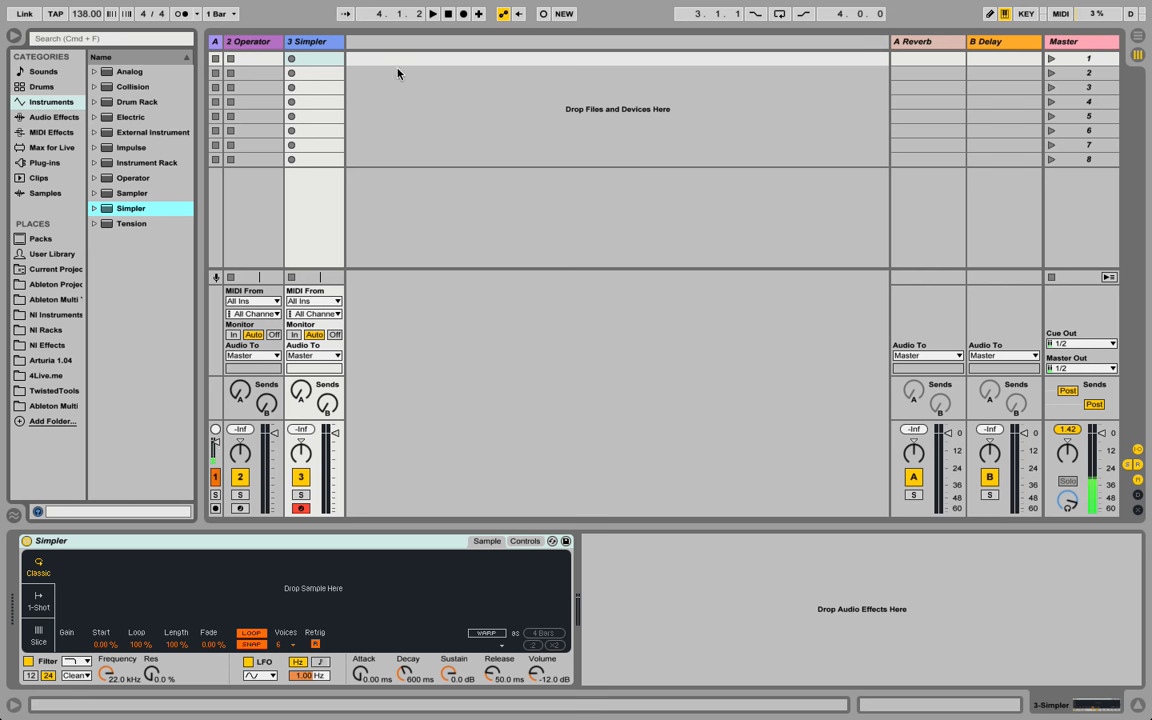
Import Aerobic.als from the Aerobic Project in the Ableton Multi place after the Simpler track, and return to Session View.
{"action": "left_click", "coordinate": [57, 407]}
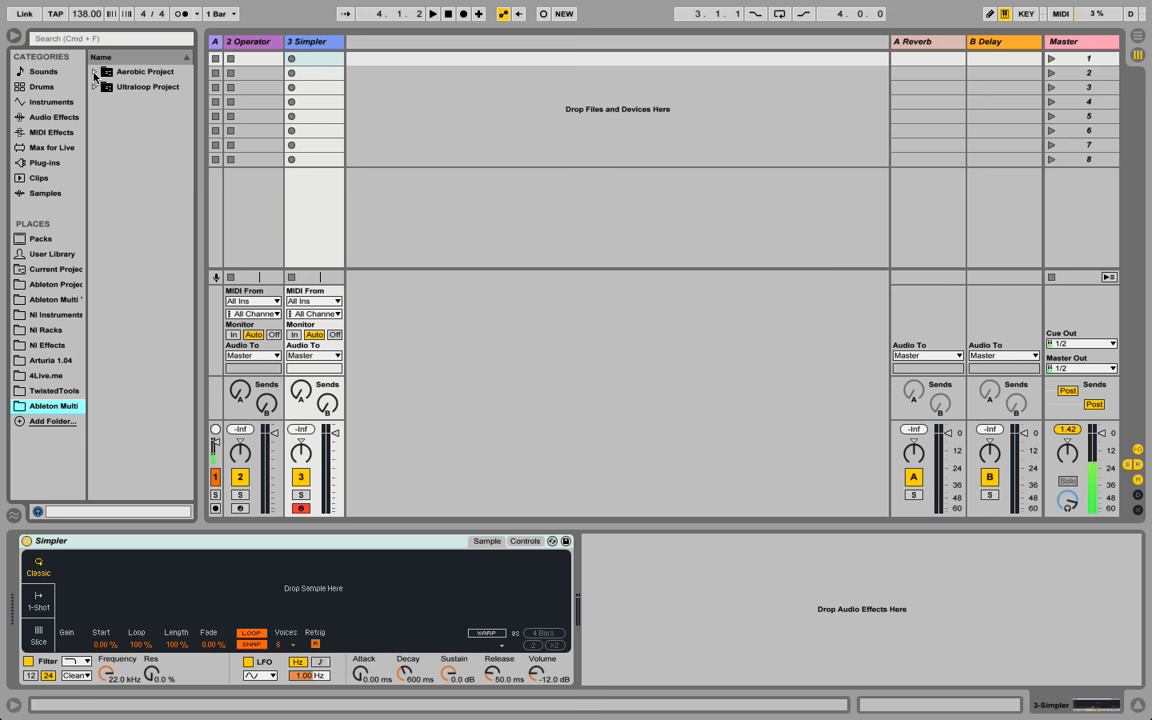
{"action": "left_click", "coordinate": [95, 74]}
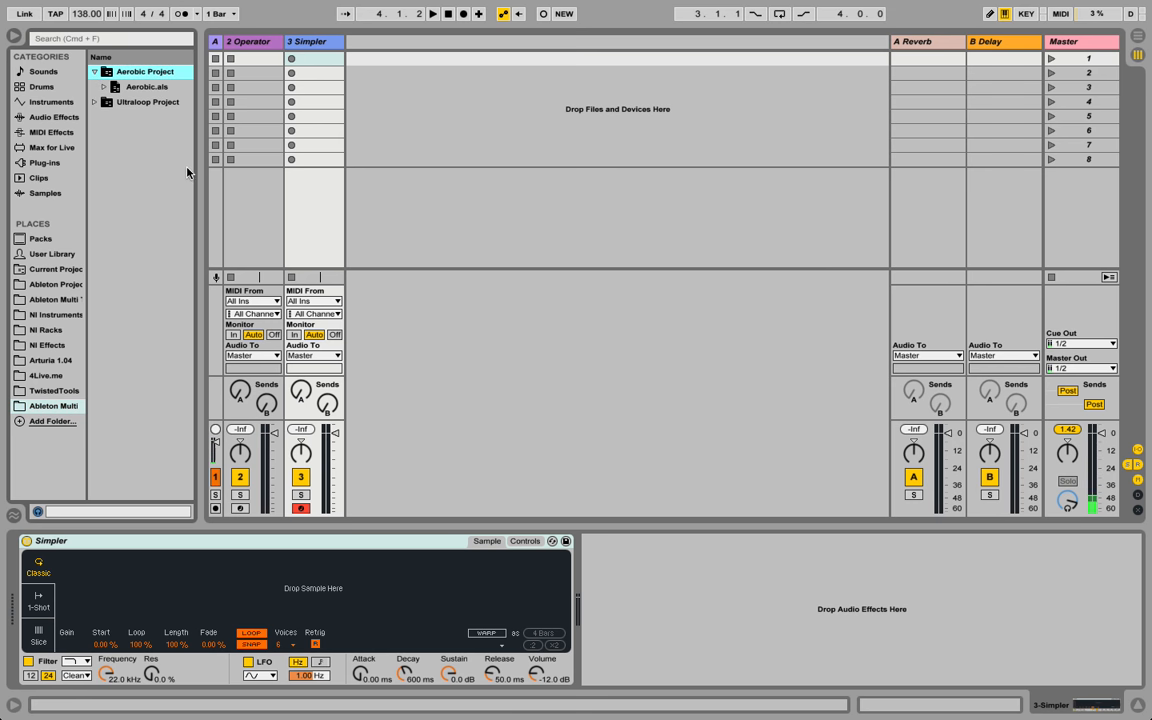
{"action": "left_click", "coordinate": [117, 88]}
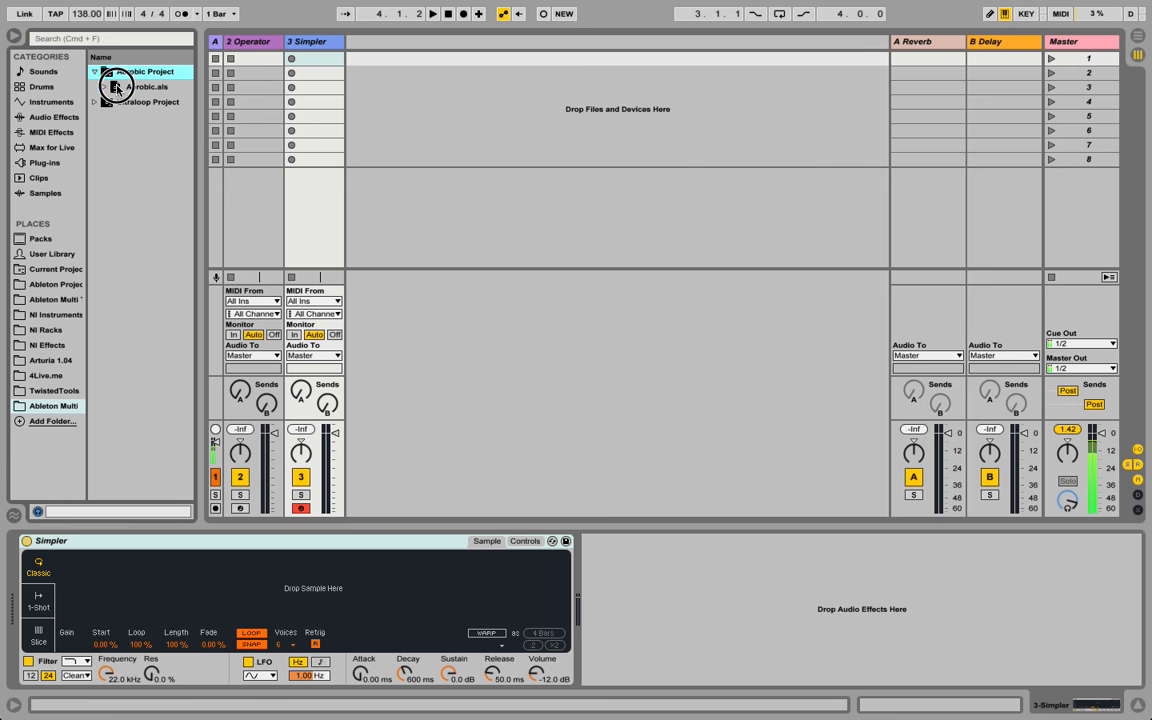
{"action": "left_click_drag", "start_coordinate": [117, 88], "coordinate": [417, 261]}
{"action": "key", "text": "Tab"}
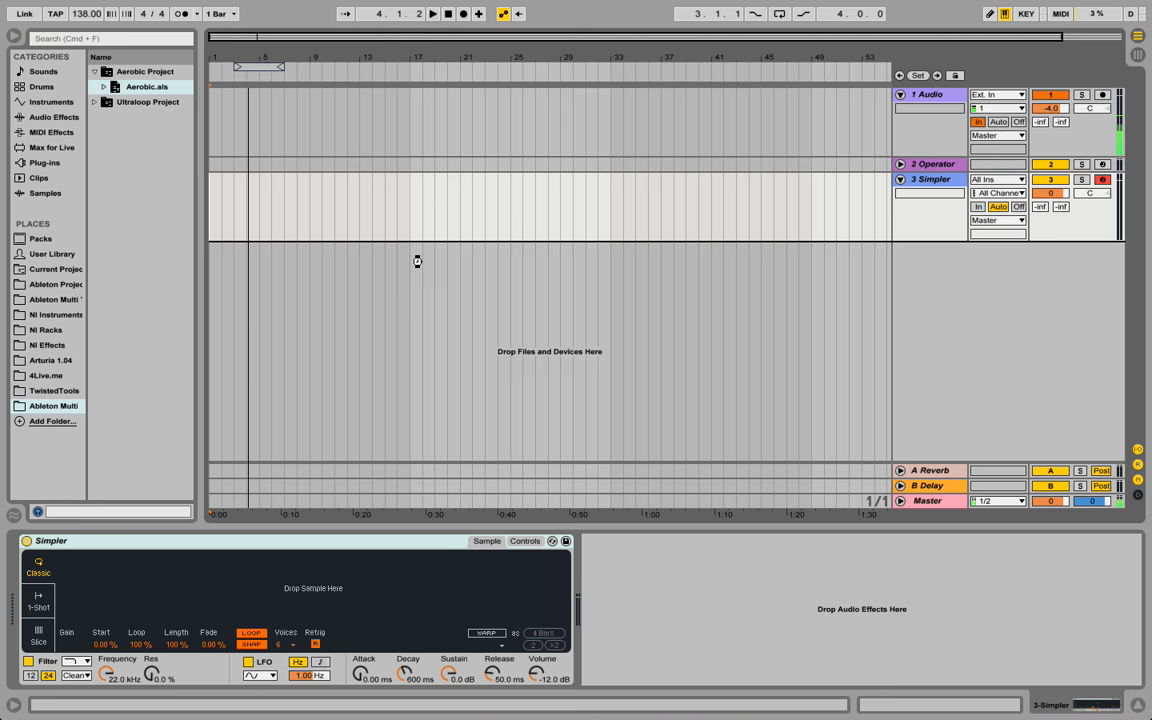
{"action": "left_click_drag", "start_coordinate": [417, 261], "coordinate": [417, 262]}
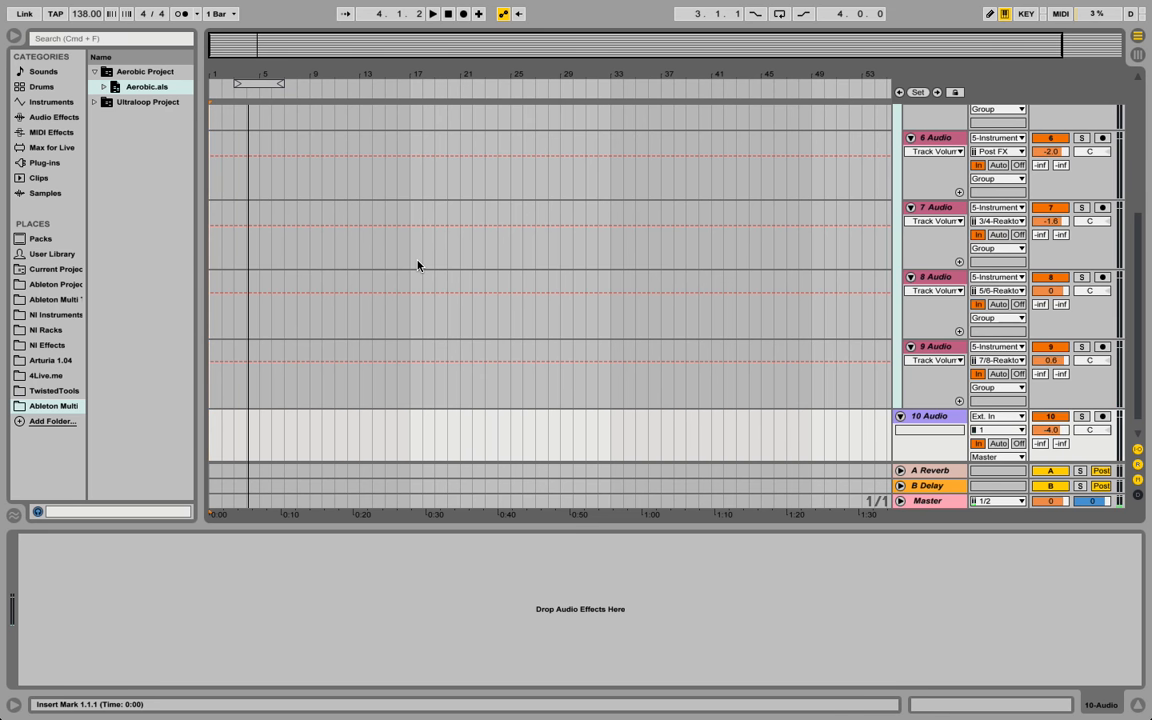
{"action": "key", "text": "Tab"}
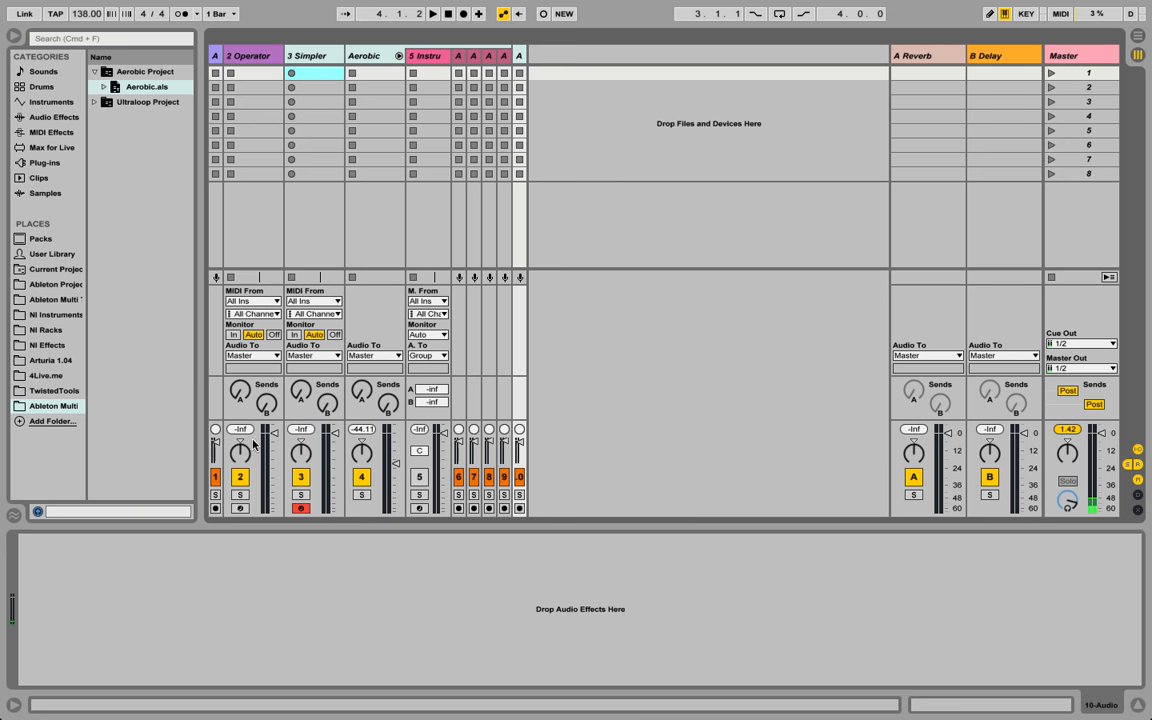
Deactivate audio track 1 and briefly play the set to audition the imported Aerobic group.
{"action": "left_click", "coordinate": [215, 477]}
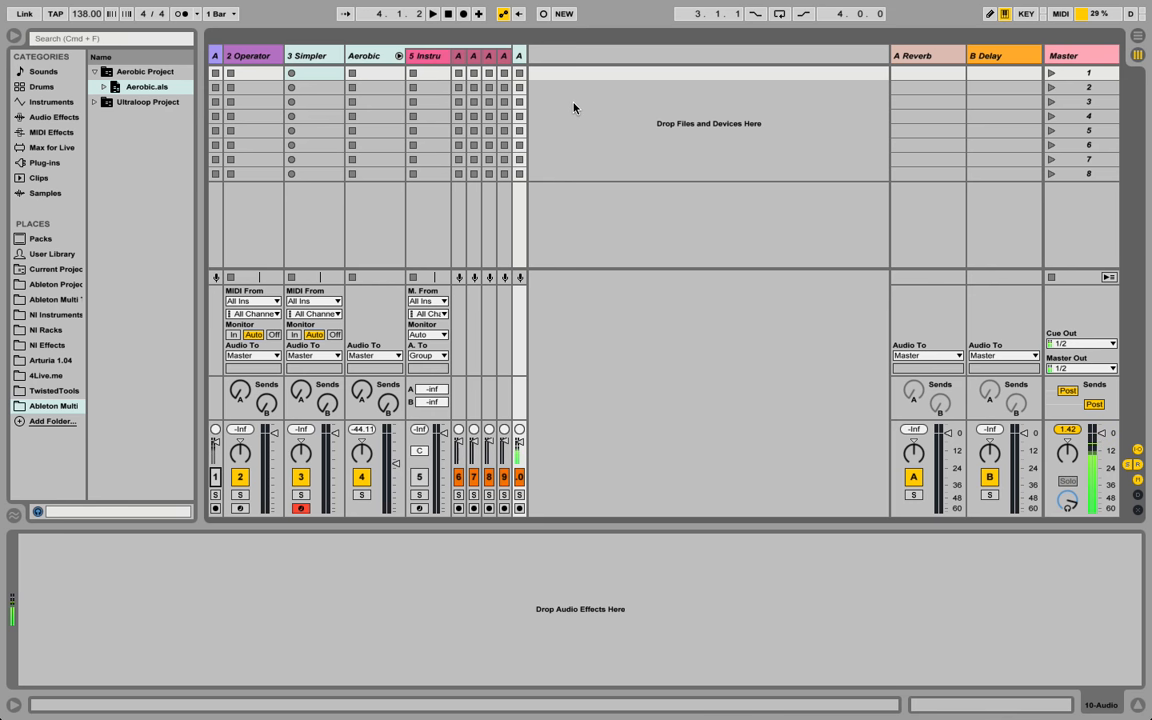
{"action": "key", "text": "Tab"}
{"action": "key", "text": "Tab"}
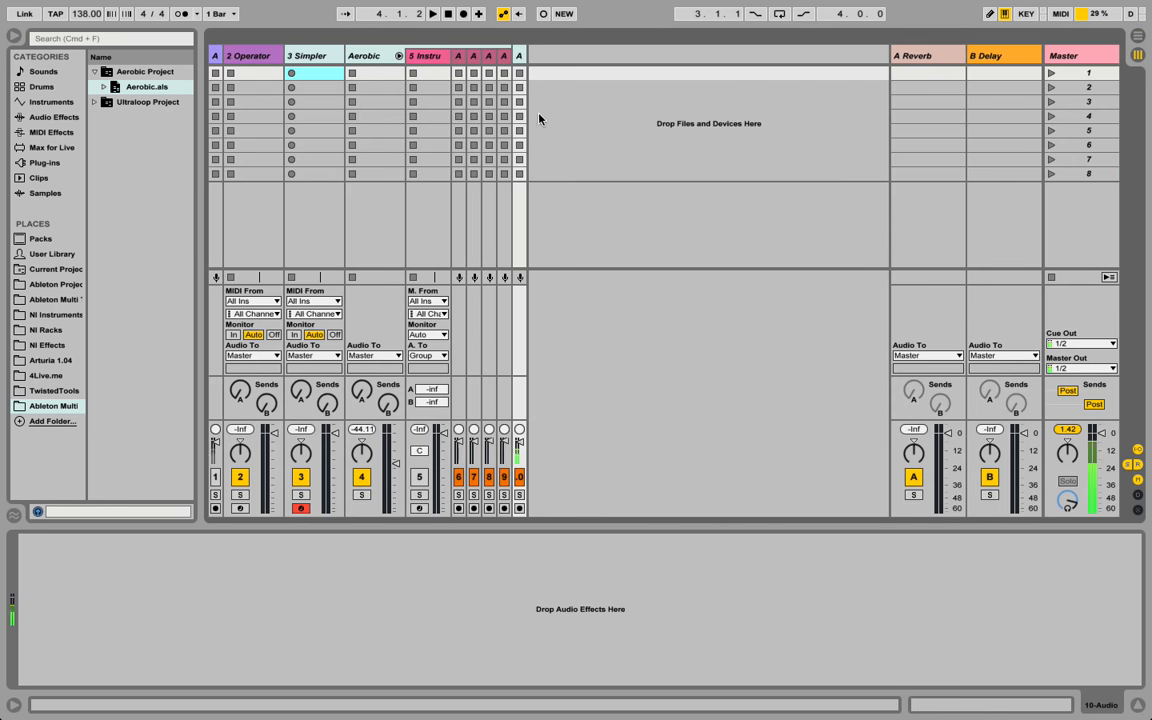
{"action": "key", "text": "space"}
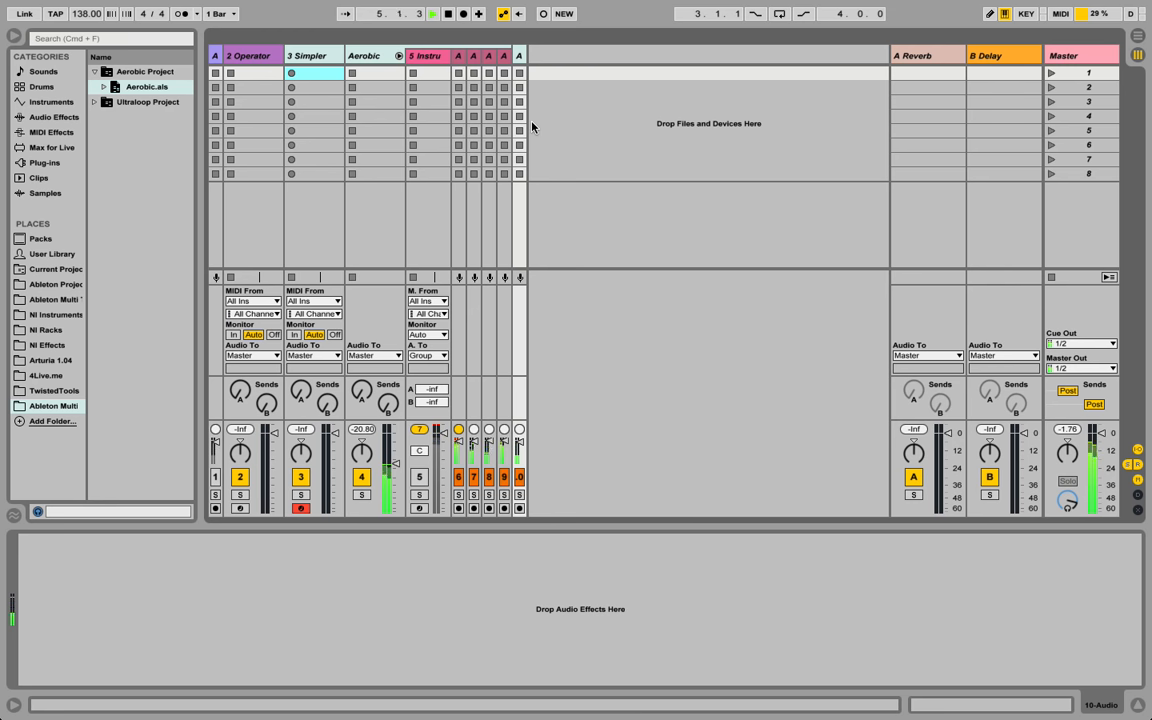
{"action": "key", "text": "space"}
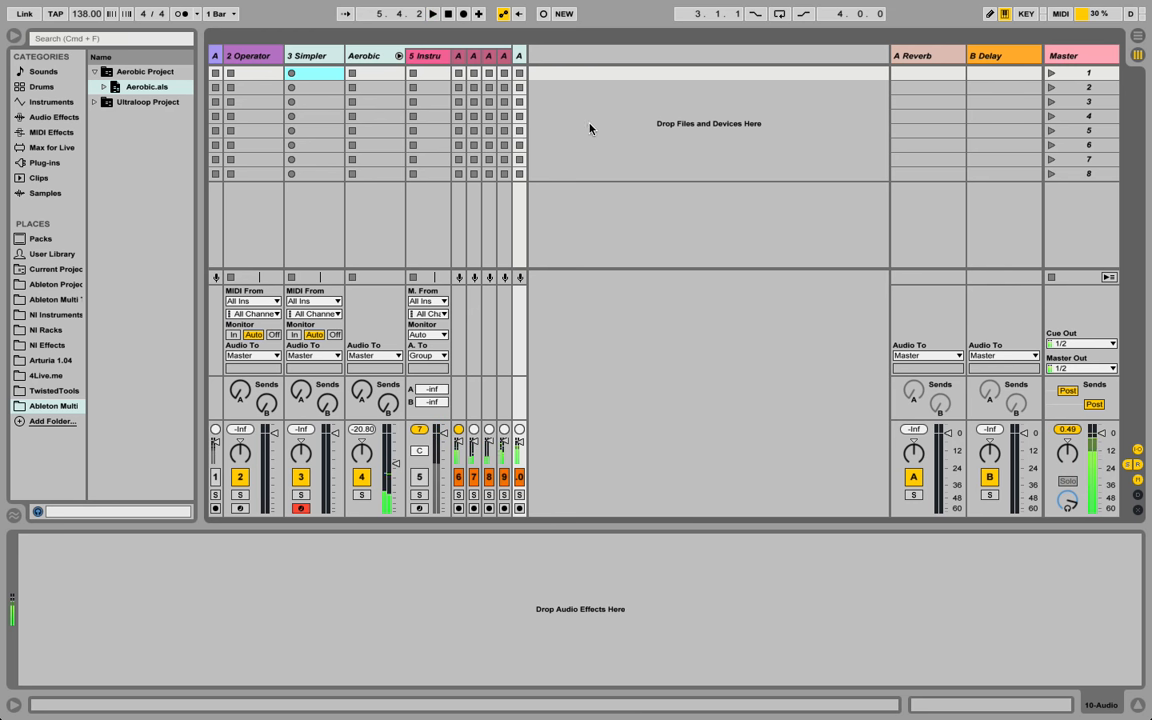